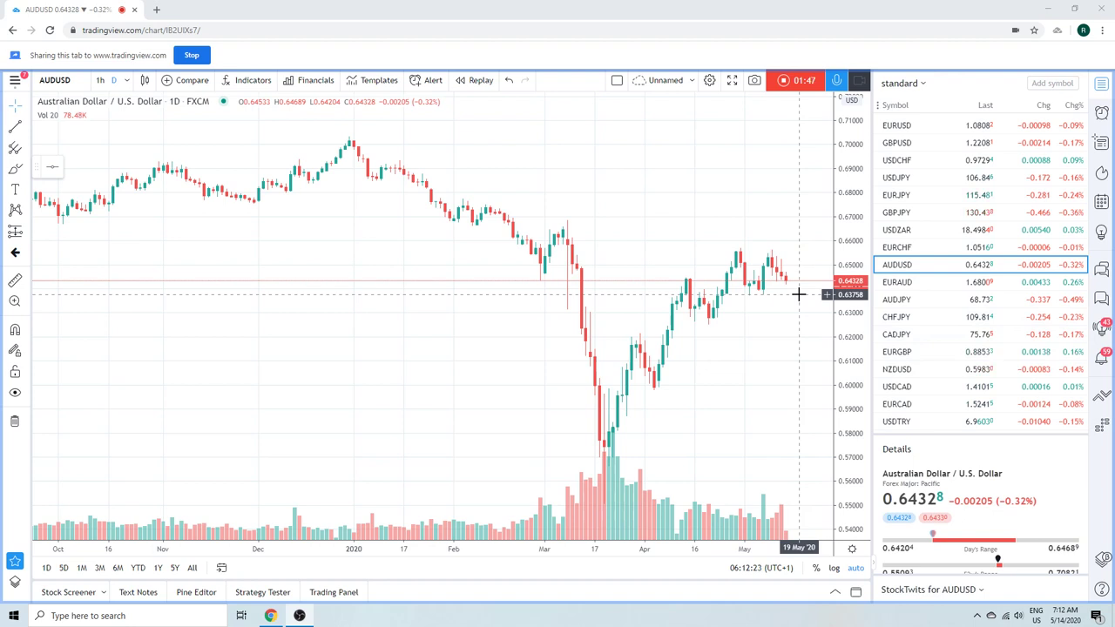
Load the AUDJPY daily candlestick chart from the watchlist
scroll(925, 304, down, 3)
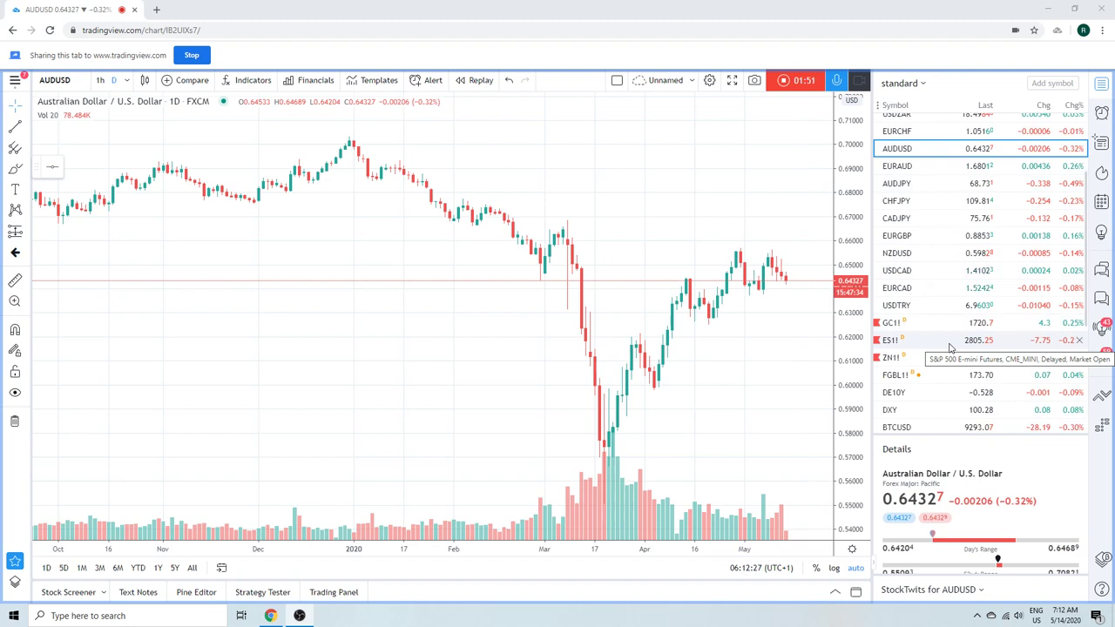
click(904, 185)
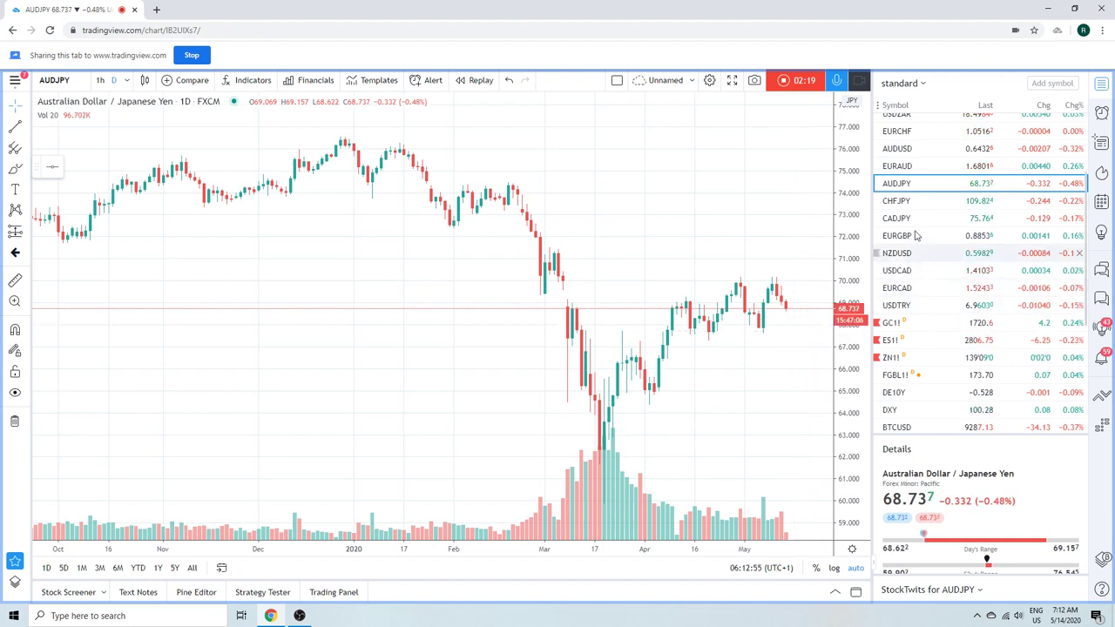
scroll(915, 236, up, 1)
scroll(915, 235, up, 3)
Load the GBPUSD daily FXCM candles from the top of the watchlist
click(900, 143)
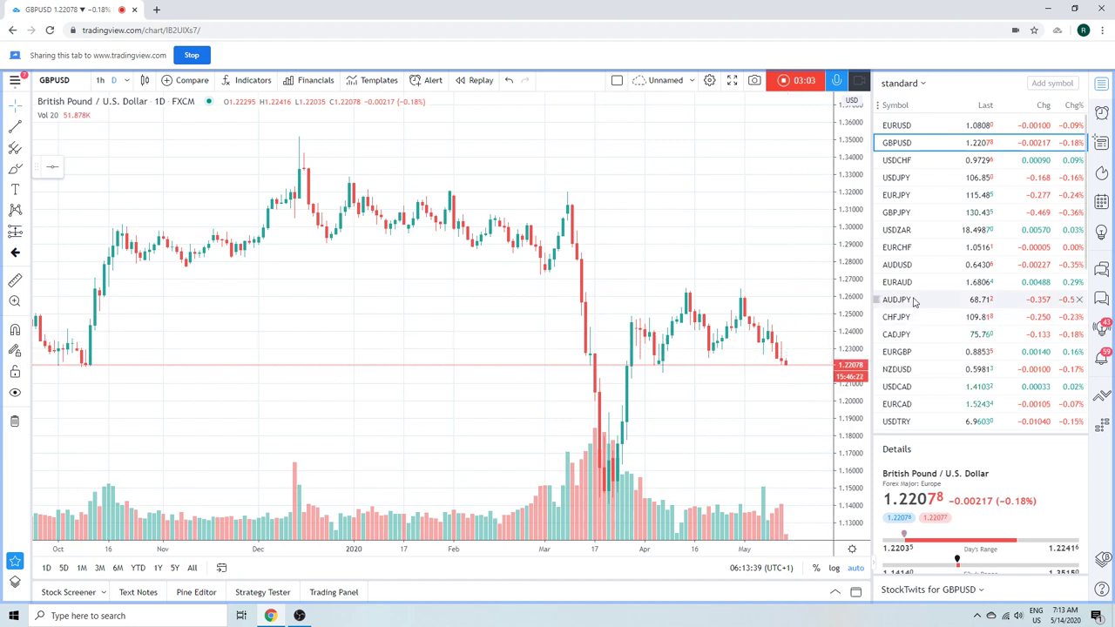
mouse_move(910, 282)
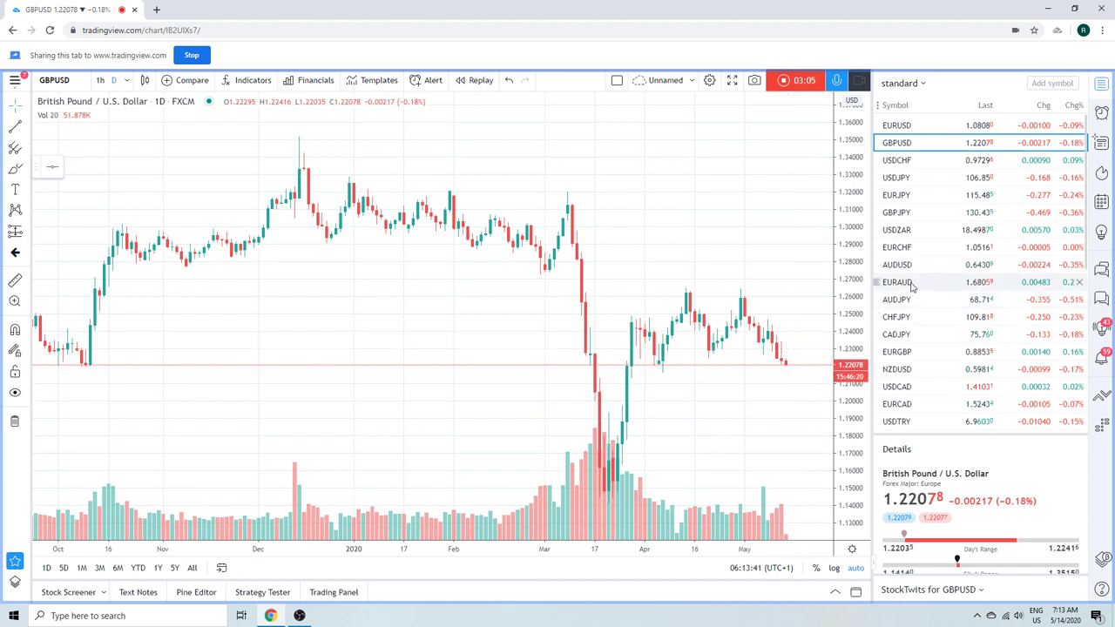
Bring up the EURGBP daily FXCM chart, quoted around 0.8853
click(917, 353)
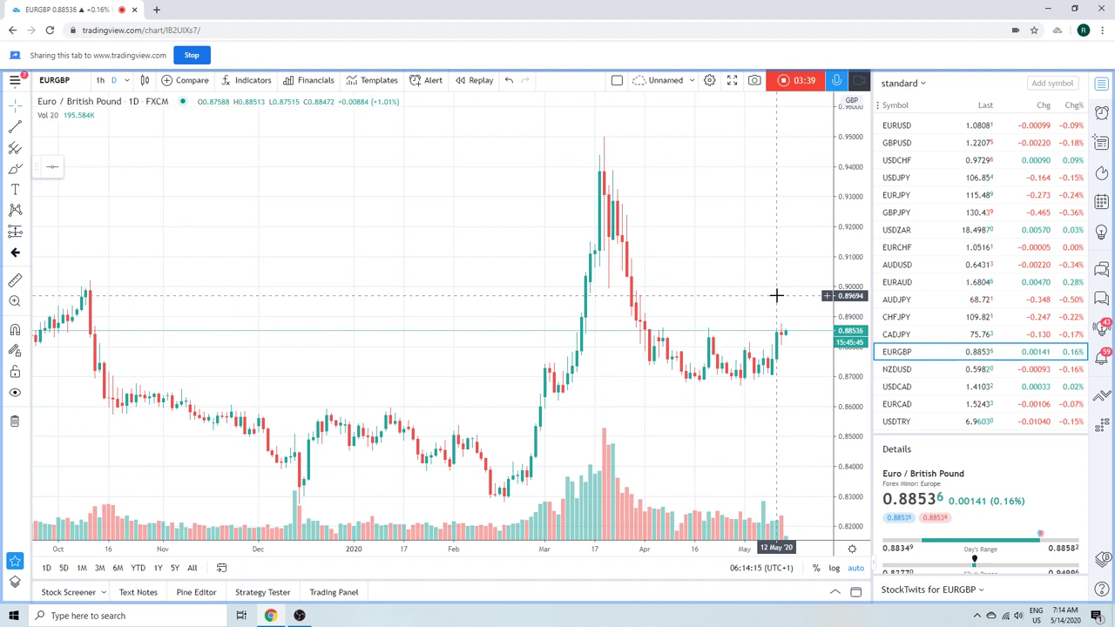
Bring up the NZDUSD daily FXCM chart, quoted near 0.5982
click(897, 370)
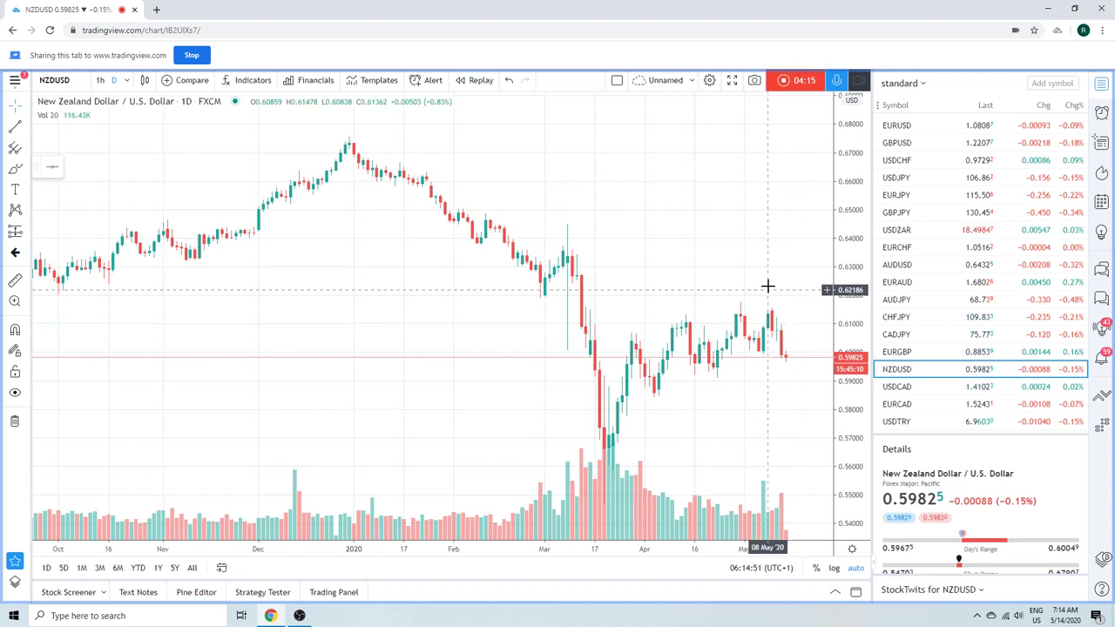
Step through the USDJPY and EURJPY daily charts, finishing on GBPJPY
click(908, 177)
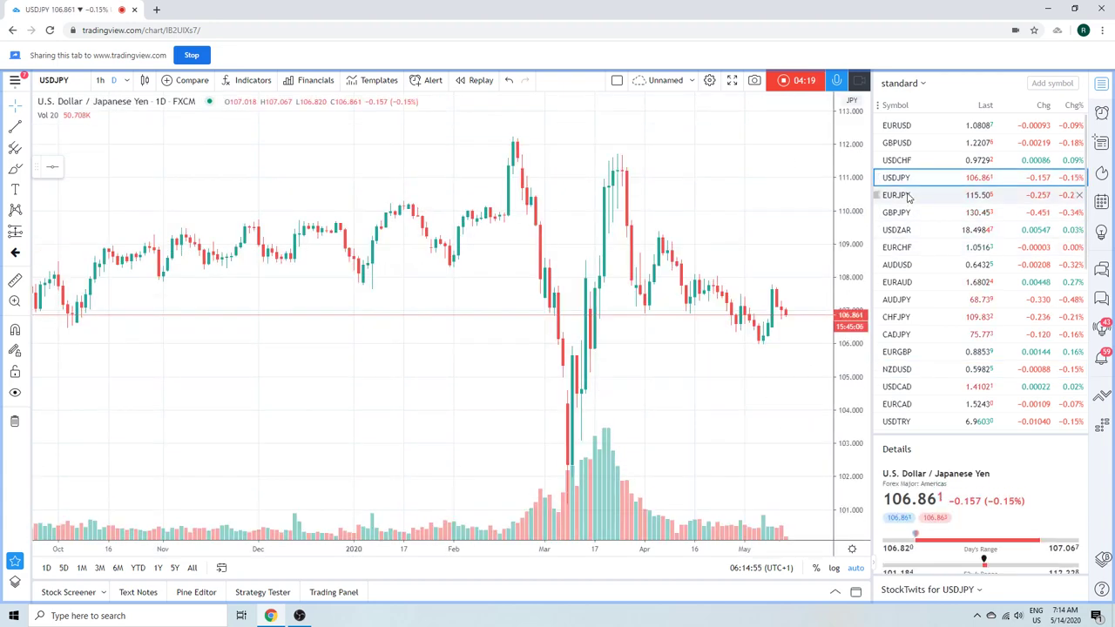
click(909, 195)
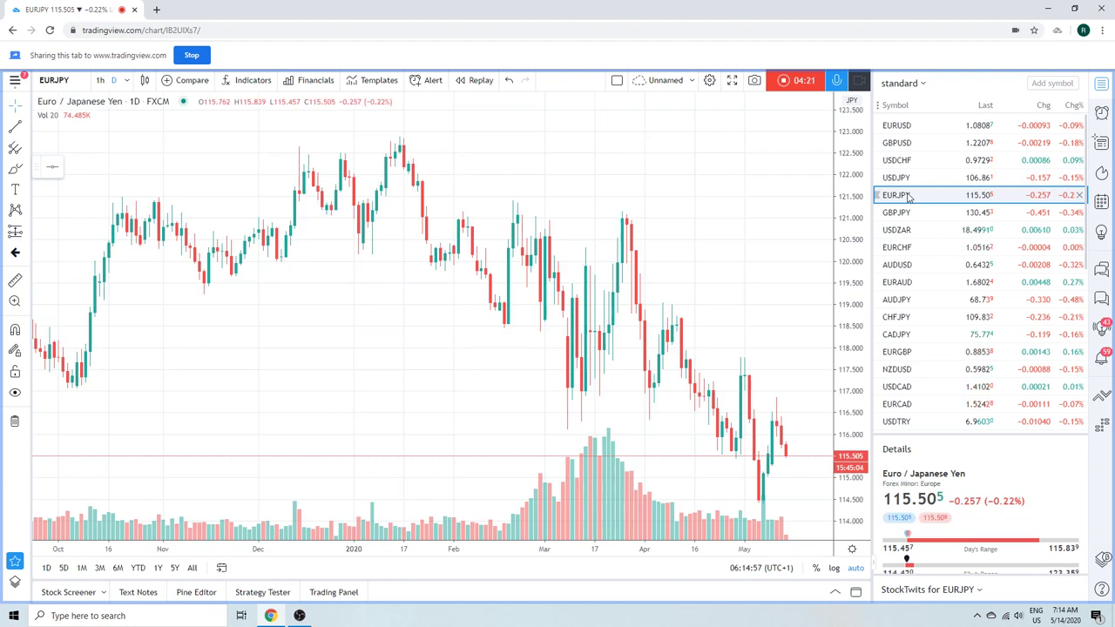
click(906, 214)
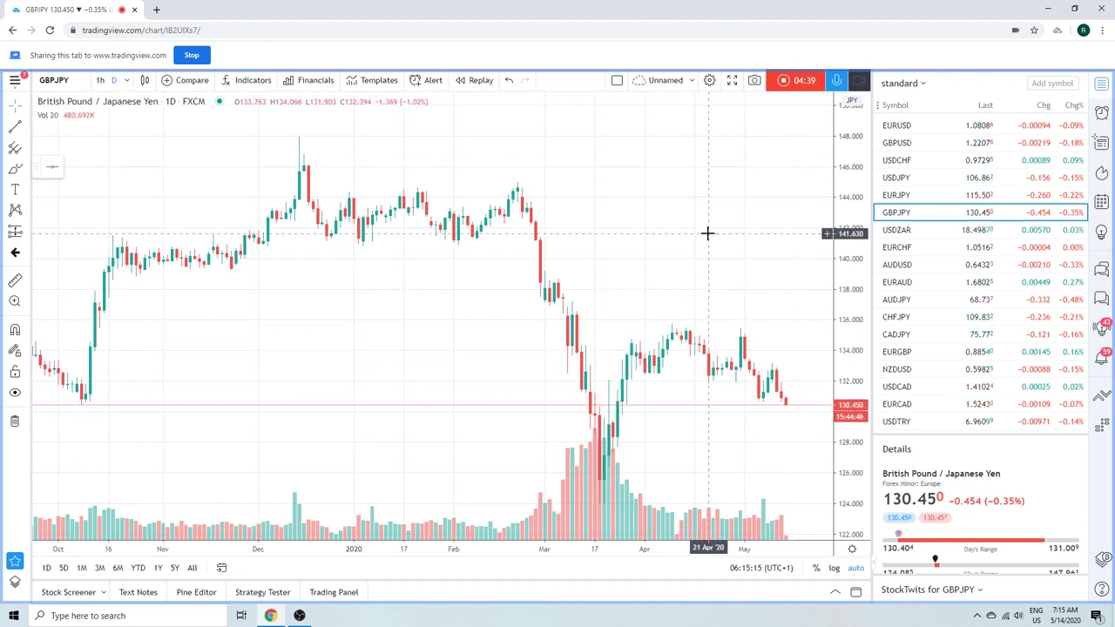
scroll(915, 247, down, 2)
scroll(929, 343, down, 1)
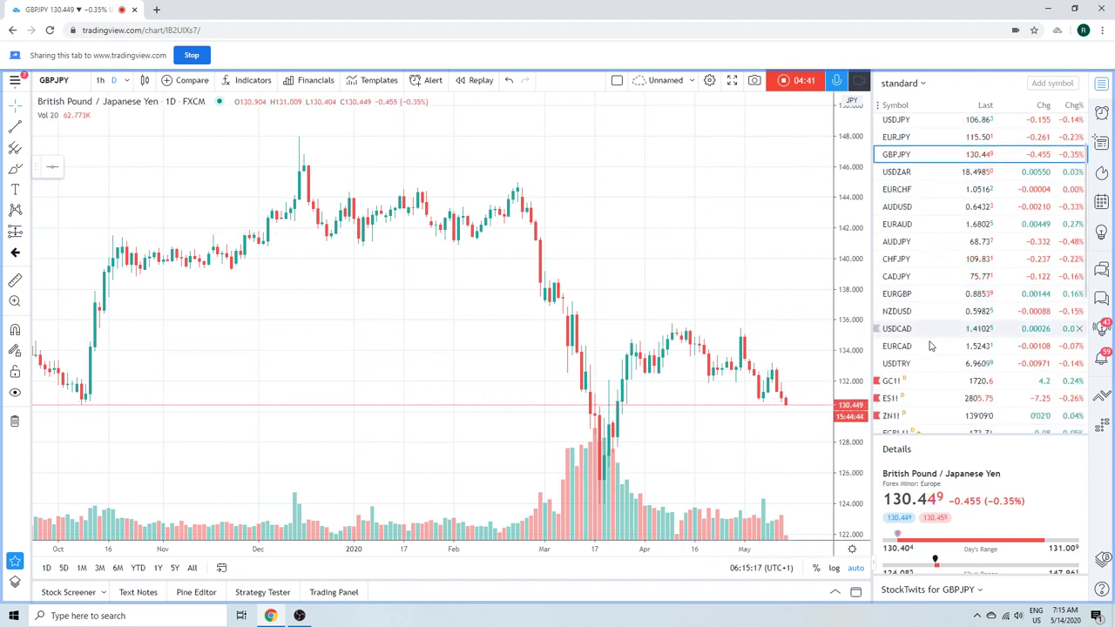
Load the USDTRY daily FXCM chart, quoted near 6.9616
click(929, 365)
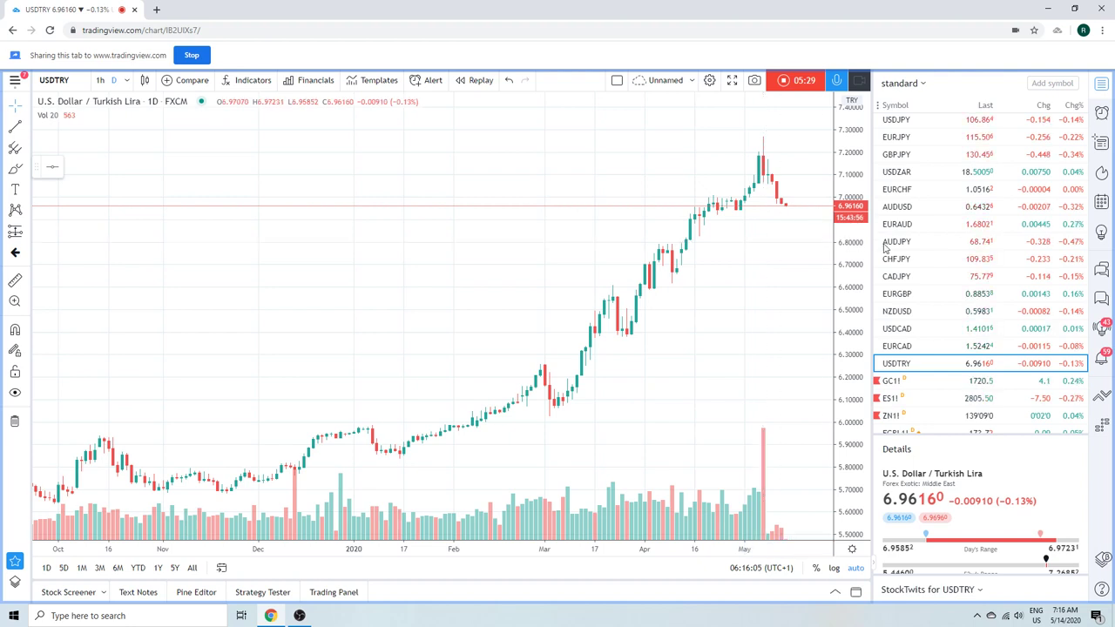
scroll(931, 241, down, 1)
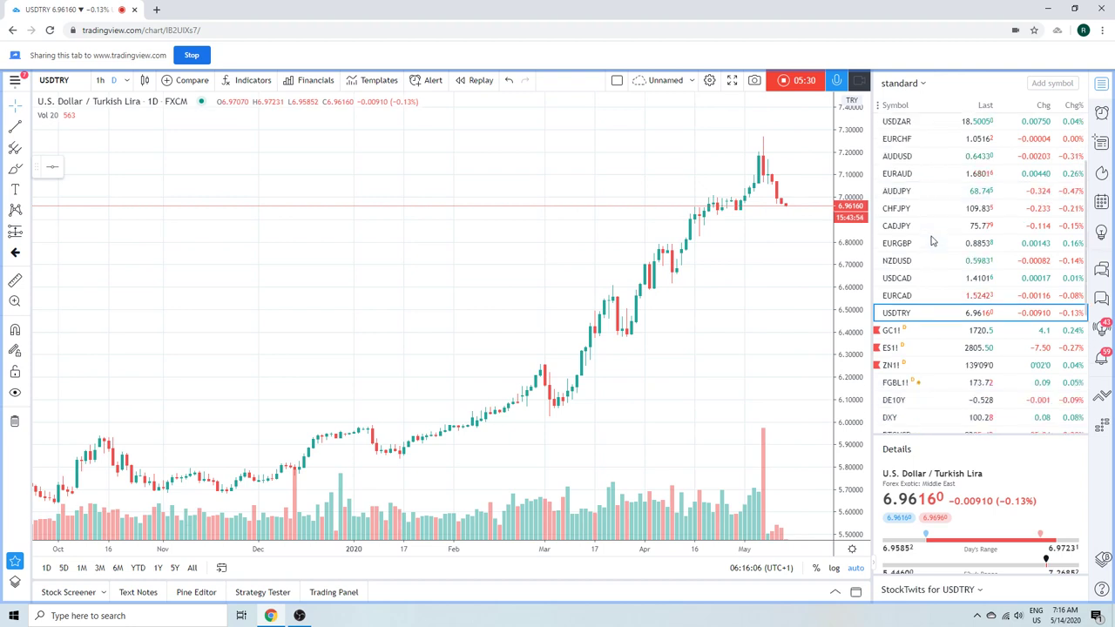
Load Gold Futures GC1! and draw a descending extended line from the April high near 1790
click(895, 322)
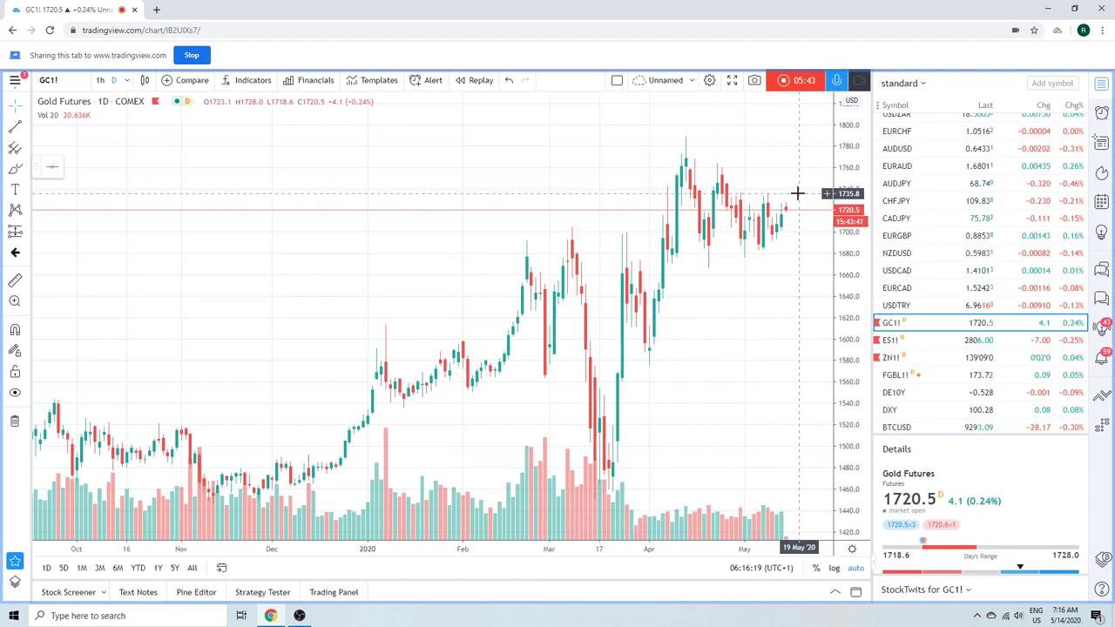
click(28, 131)
click(140, 338)
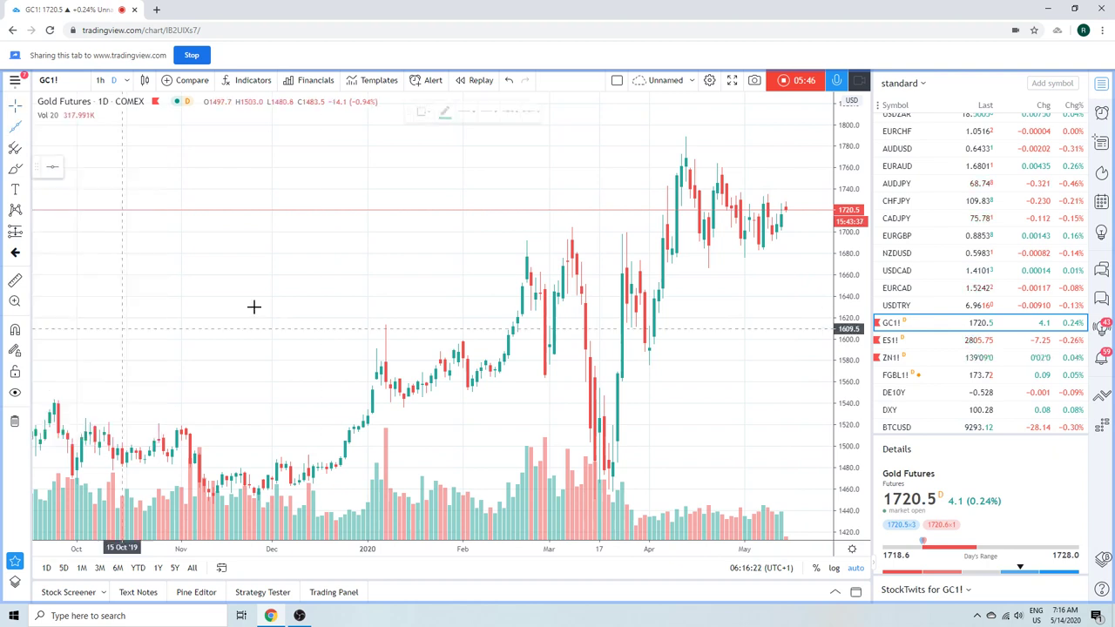
click(686, 137)
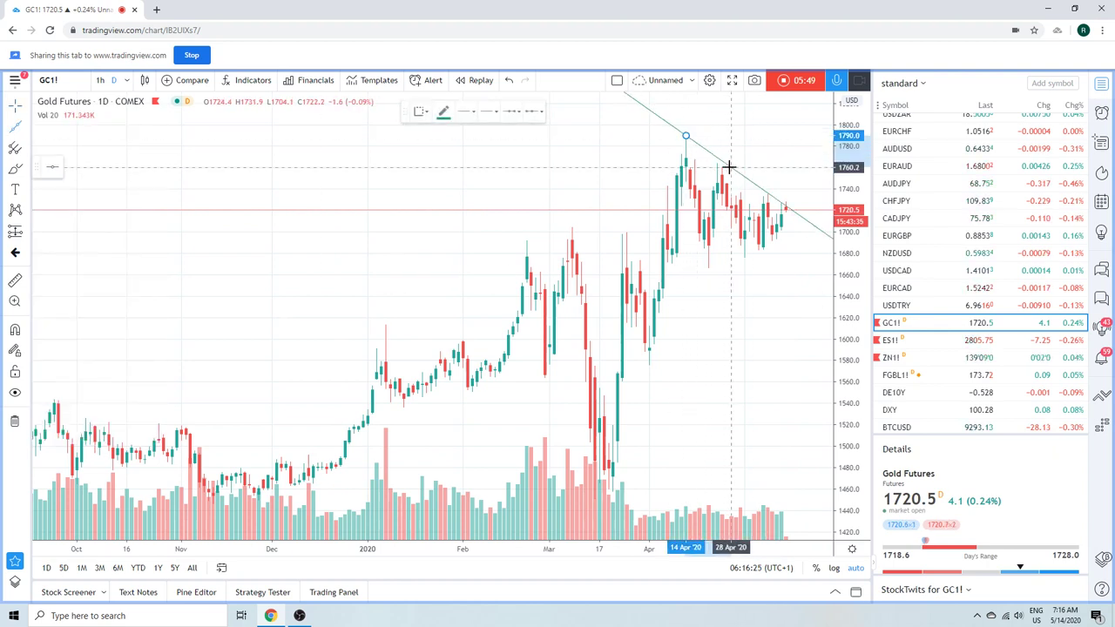
click(731, 168)
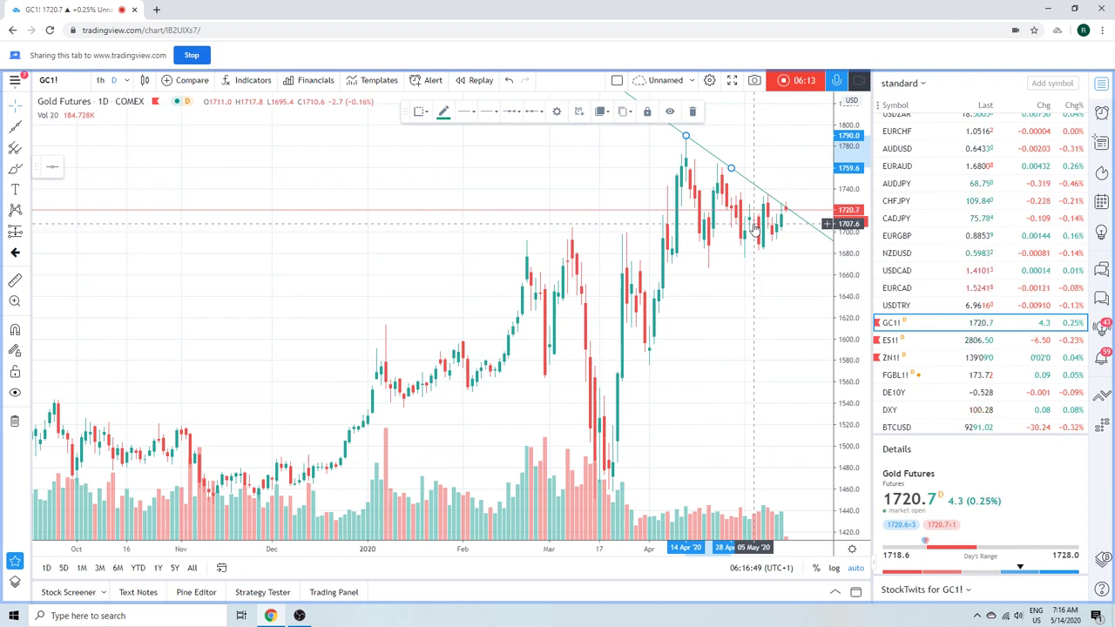
Check the USDCHF daily chart near the top of the watchlist
scroll(974, 247, down, 2)
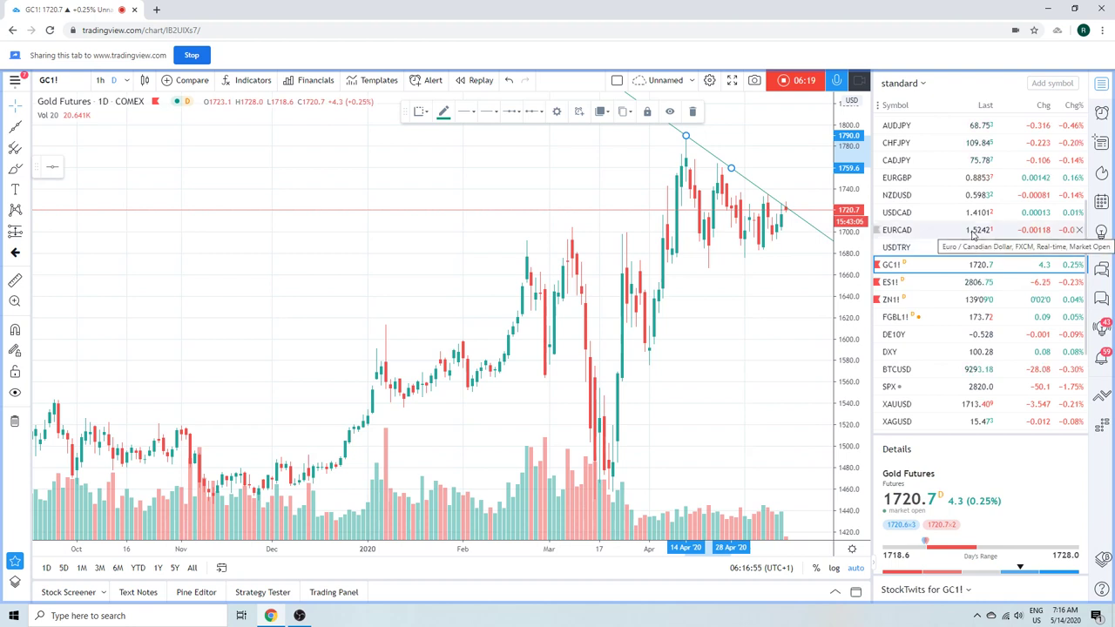
scroll(972, 237, up, 3)
scroll(965, 234, up, 3)
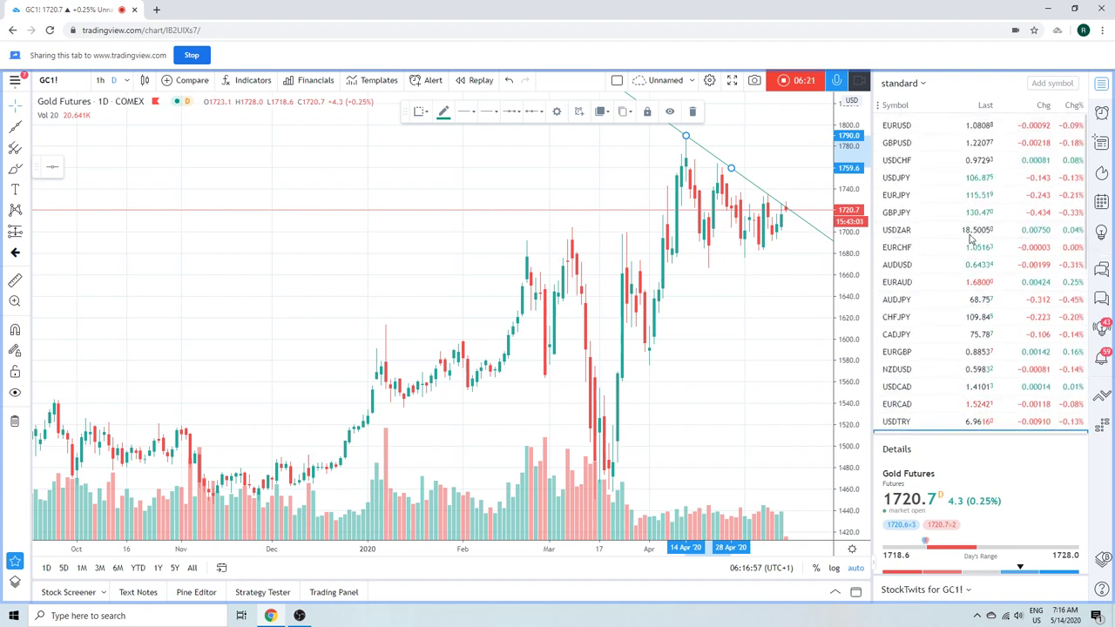
click(915, 162)
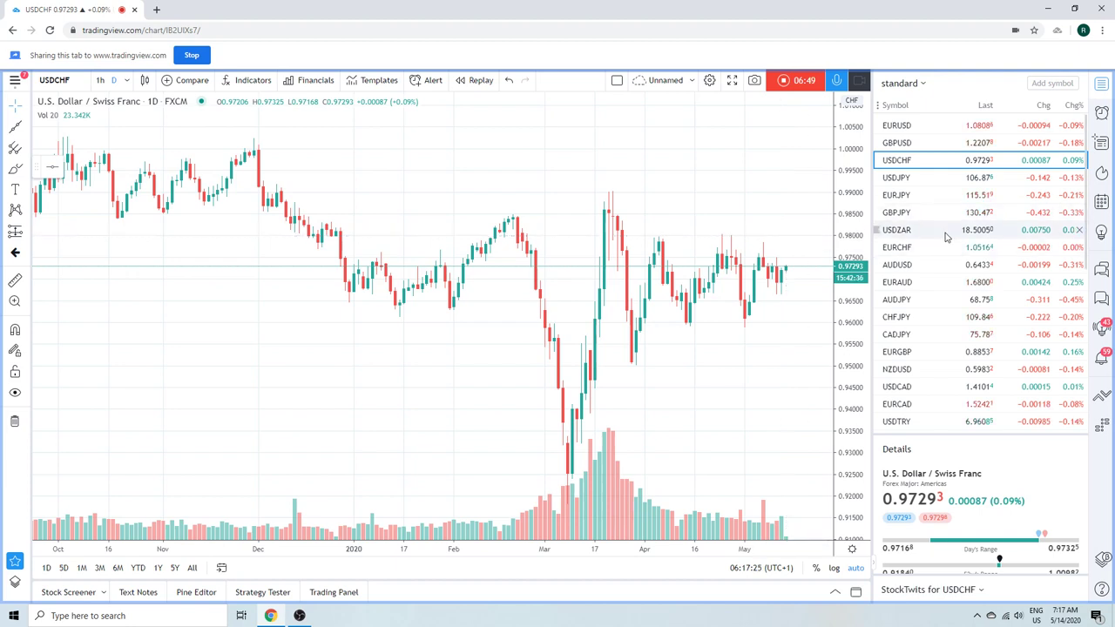
Load the EURNOK daily FXCM chart, quoted near 11.0077
scroll(949, 239, down, 2)
scroll(947, 237, down, 2)
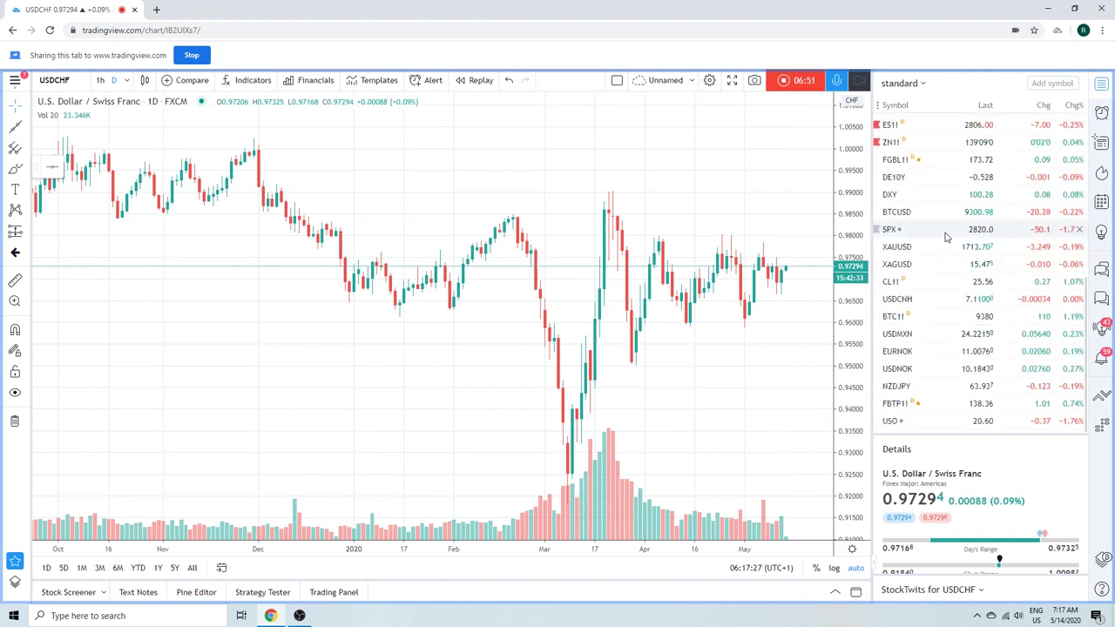
click(939, 351)
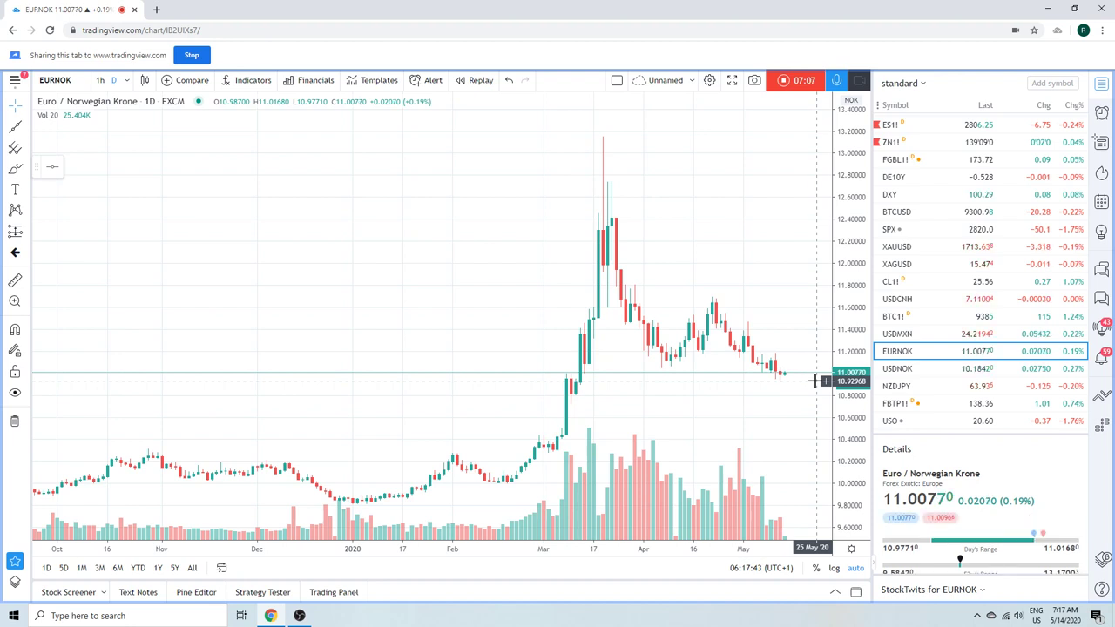
Bring up the USDNOK daily FXCM chart, quoted near 10.1836
click(904, 370)
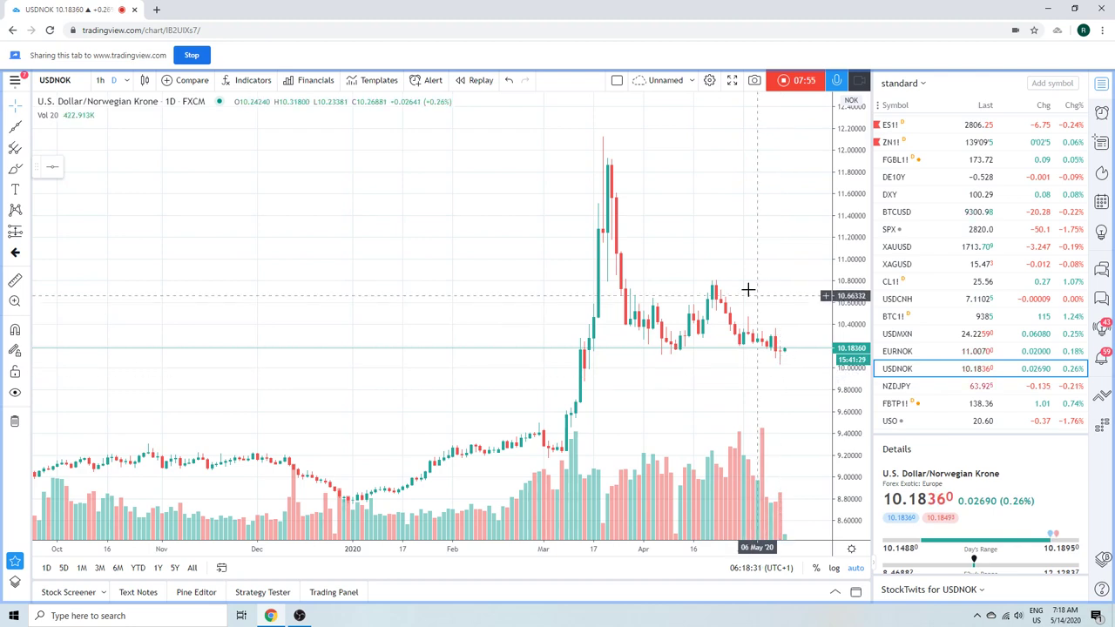
Load the BTCUSD daily Coinbase chart, quoted near 9300.98
scroll(745, 289, down, 1)
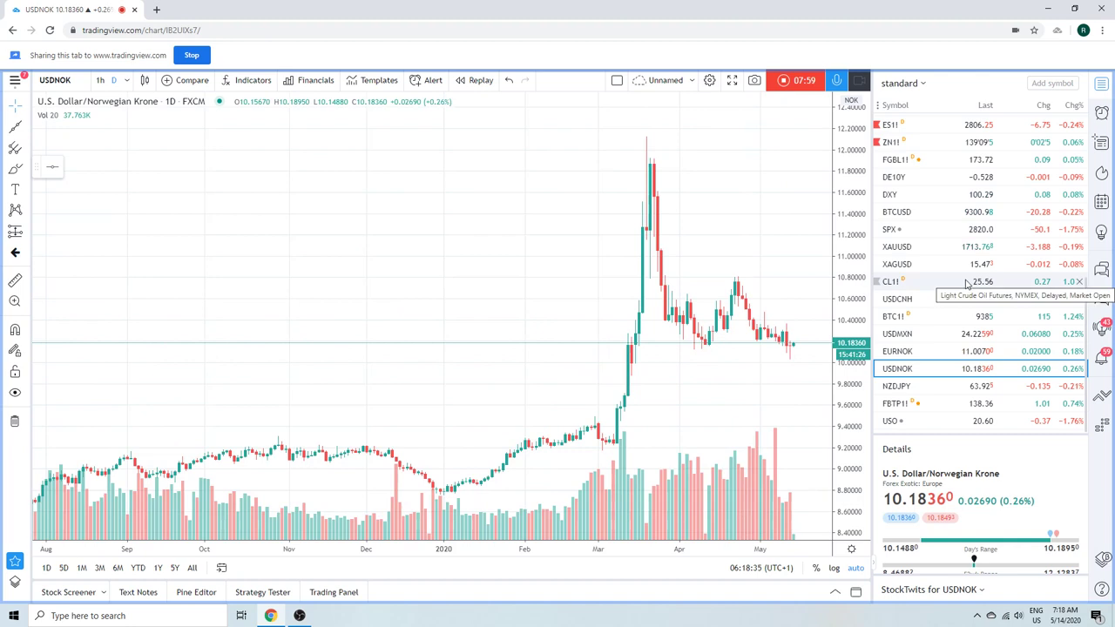
scroll(967, 349, up, 2)
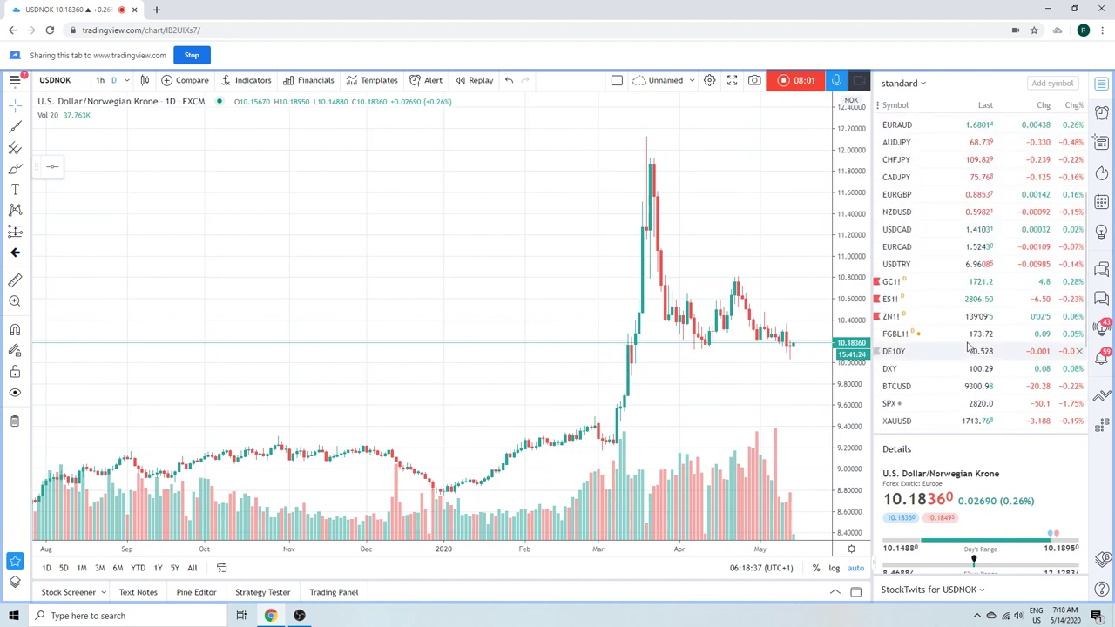
click(963, 385)
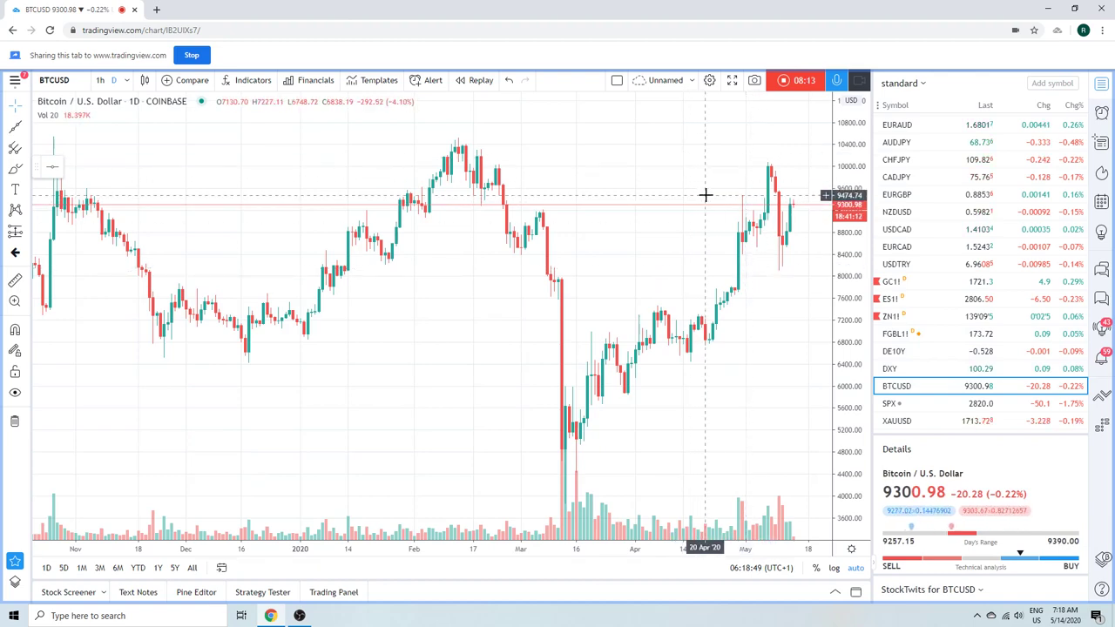
Zoom the BTCUSD daily chart out, then back in slightly to frame July through May
scroll(703, 196, down, 2)
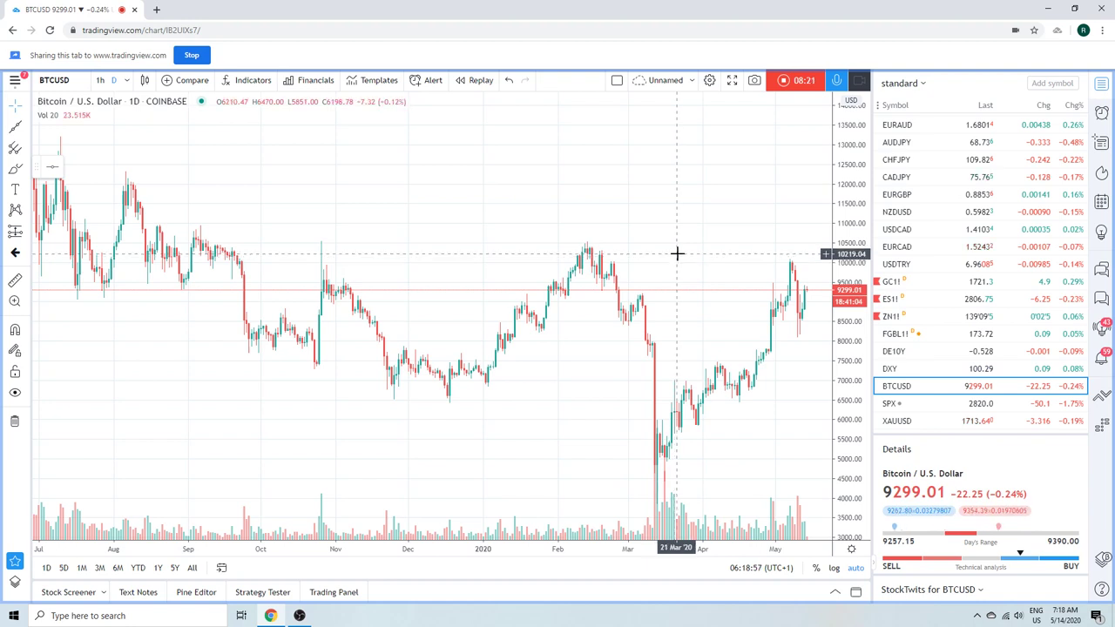
scroll(685, 262, down, 2)
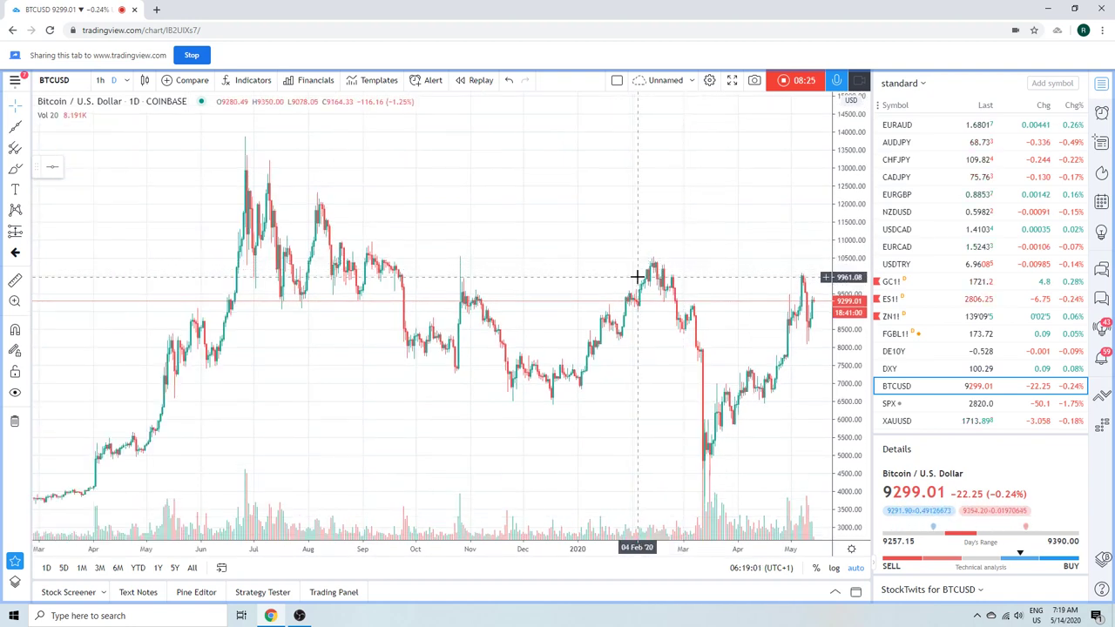
scroll(644, 273, up, 1)
scroll(645, 273, up, 1)
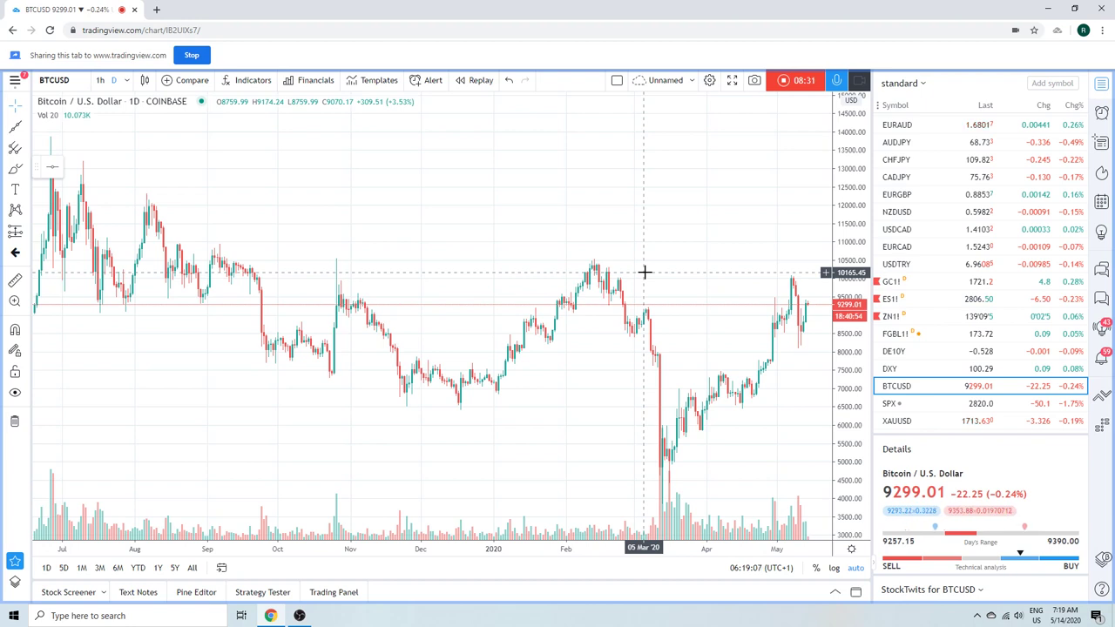
mouse_move(941, 177)
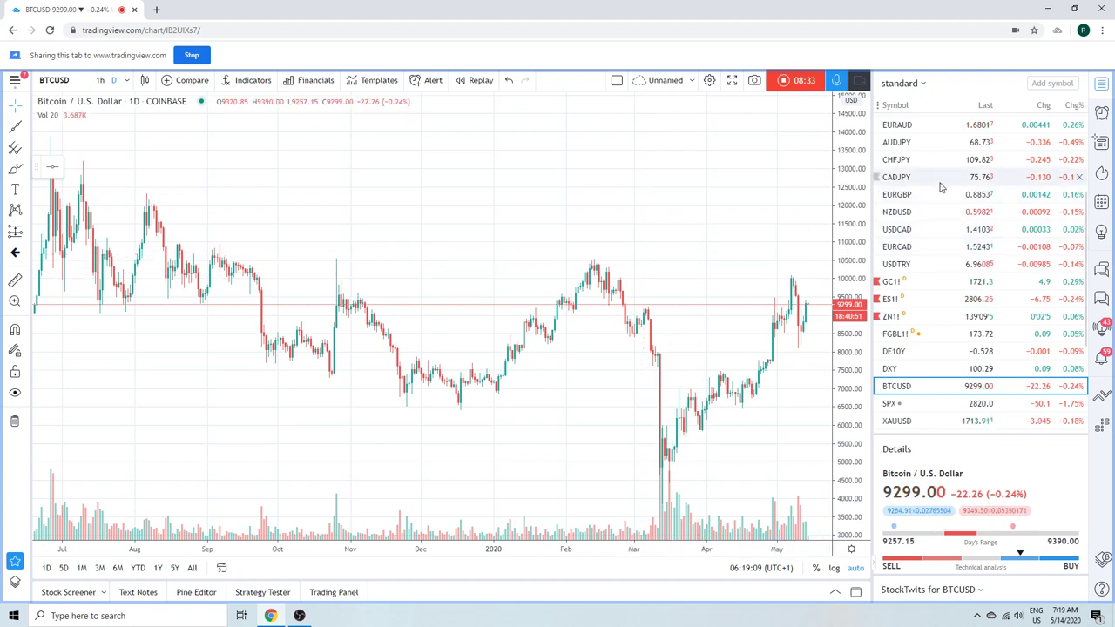
scroll(941, 213, down, 1)
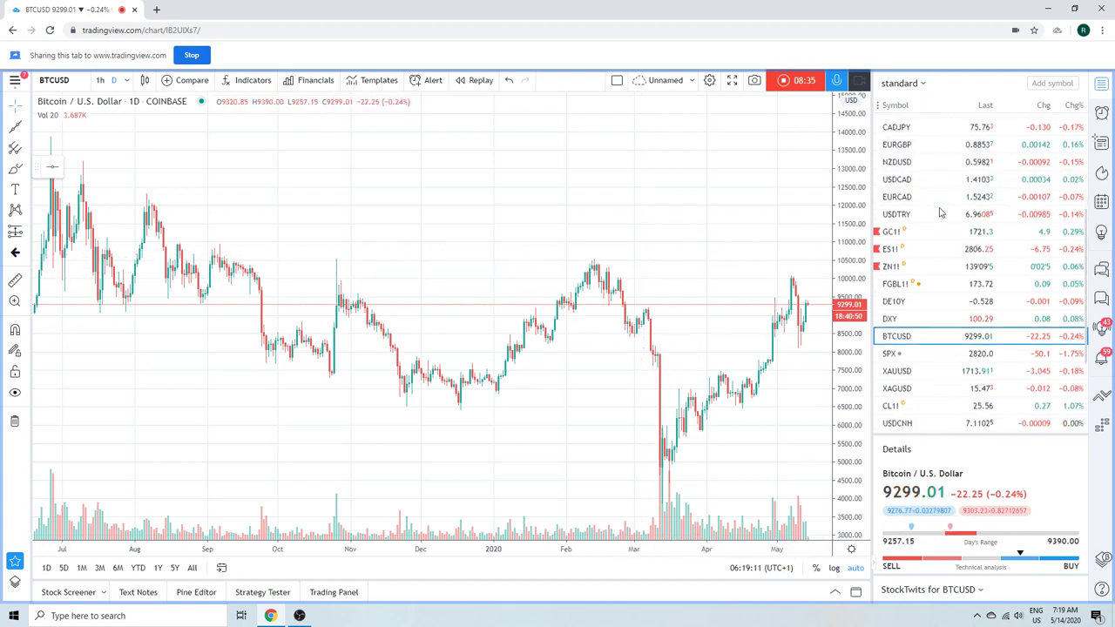
scroll(940, 213, down, 1)
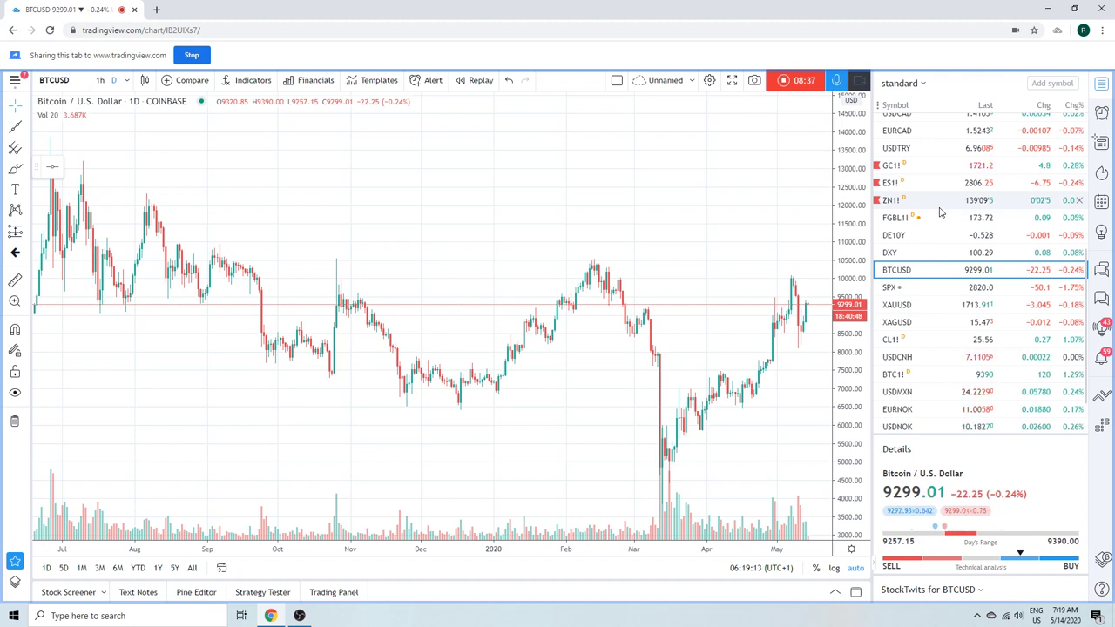
scroll(940, 213, down, 1)
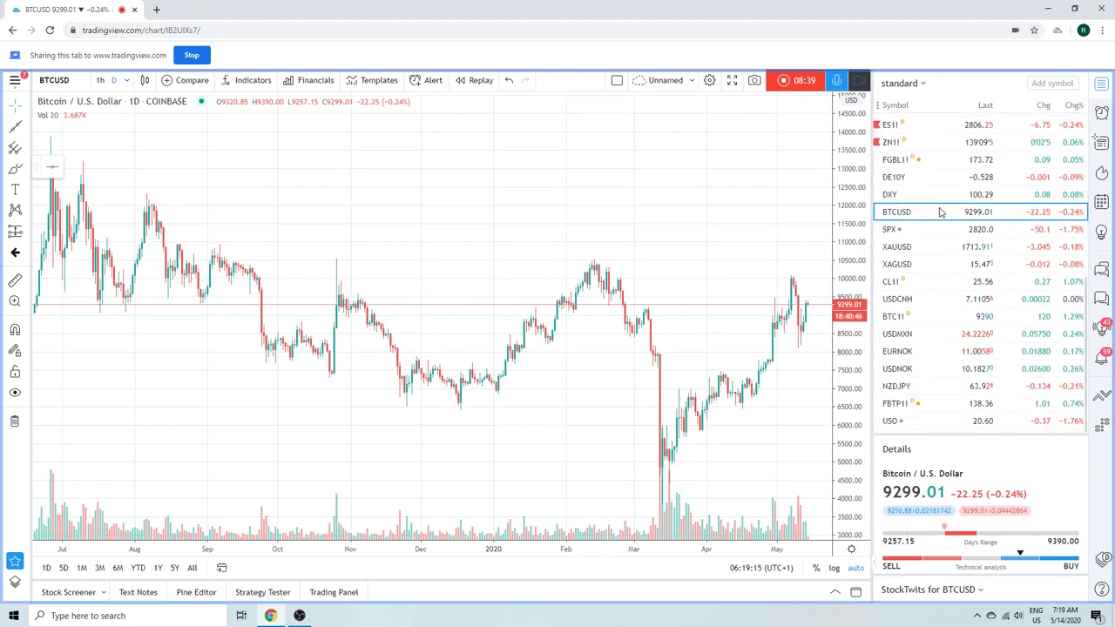
scroll(940, 213, up, 2)
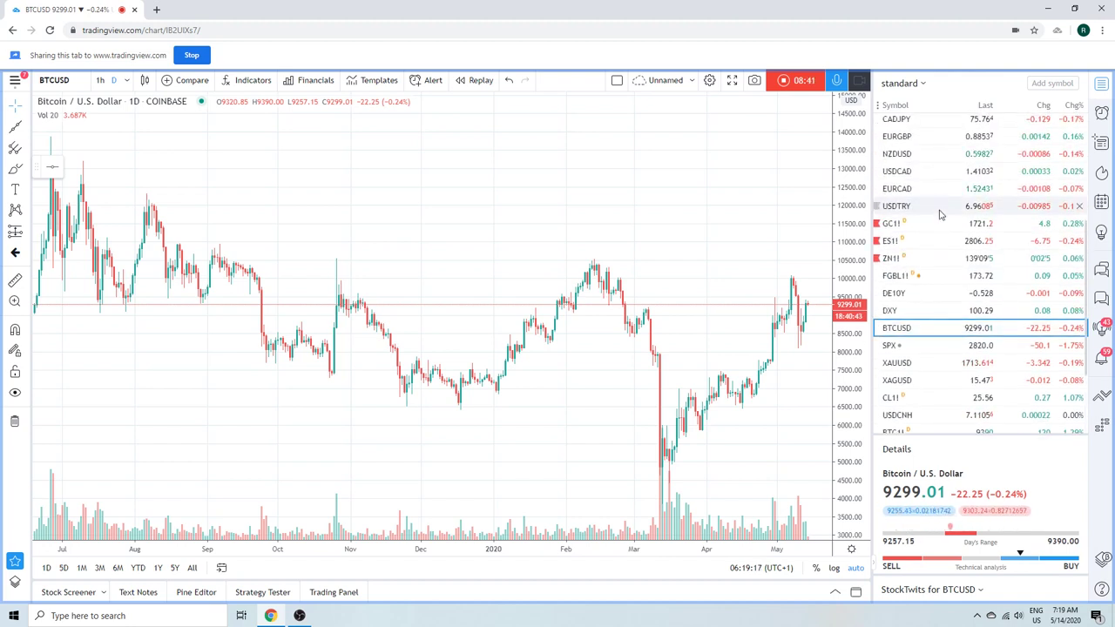
scroll(940, 213, up, 2)
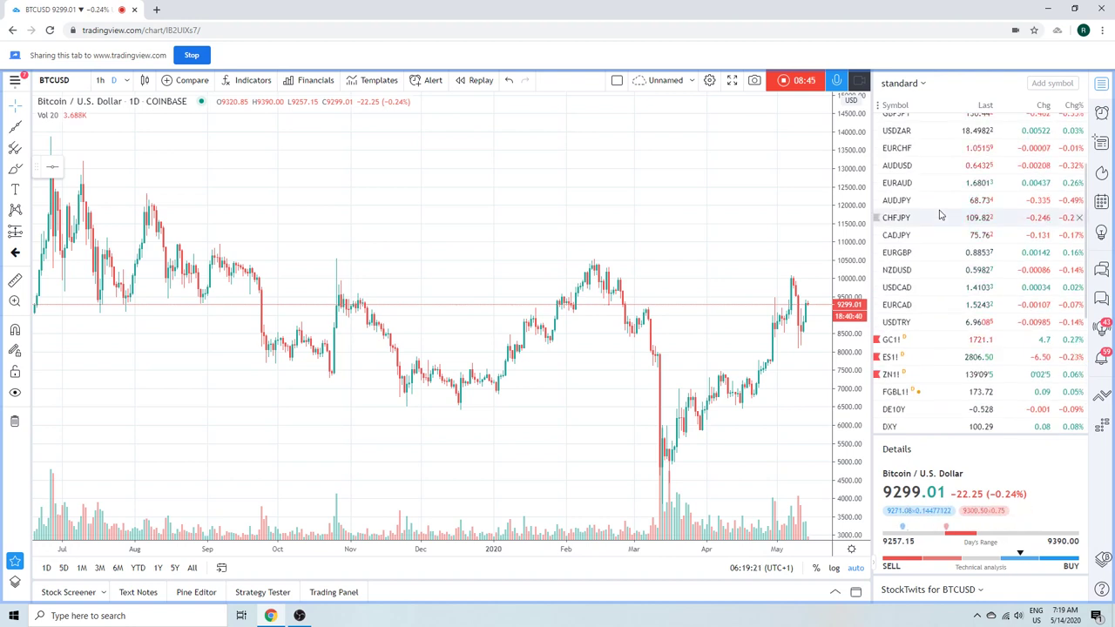
scroll(940, 228, up, 1)
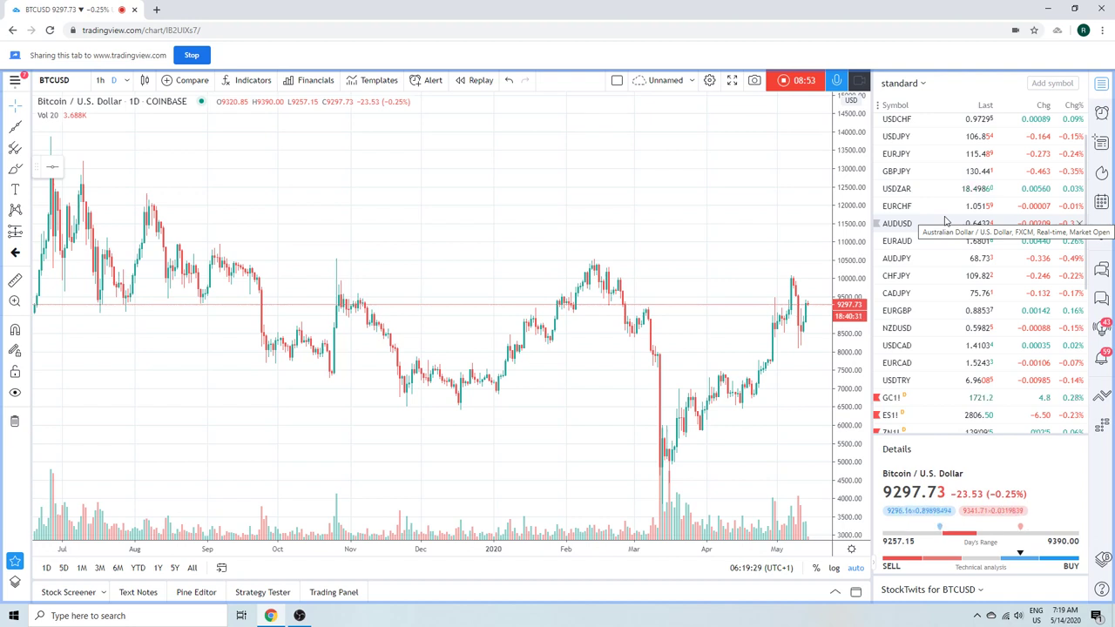
scroll(946, 223, up, 1)
scroll(946, 228, down, 1)
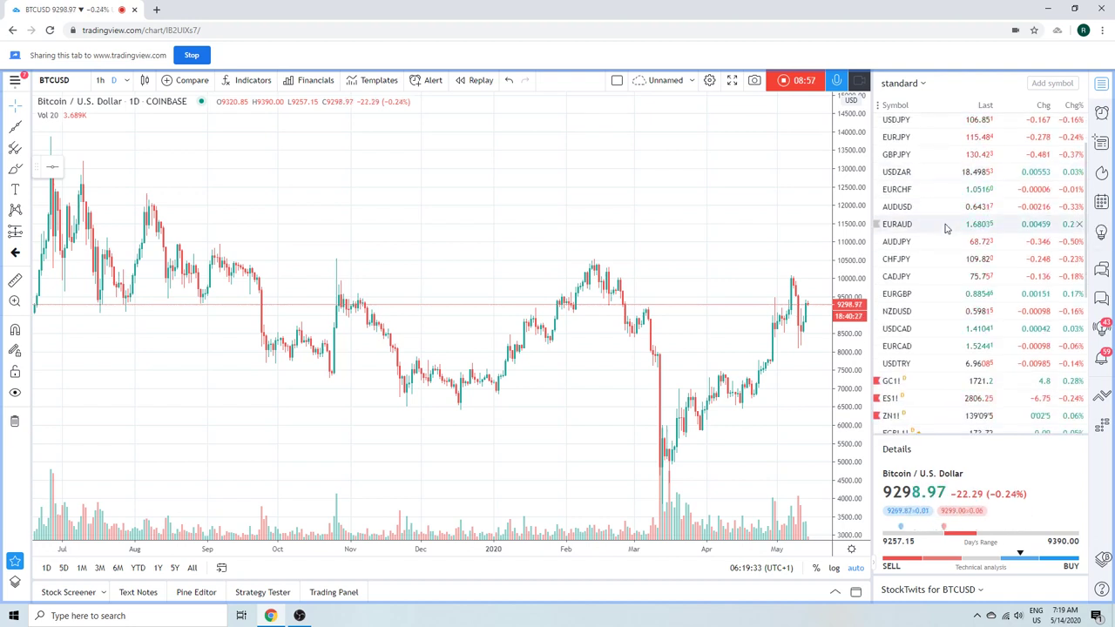
scroll(973, 242, up, 1)
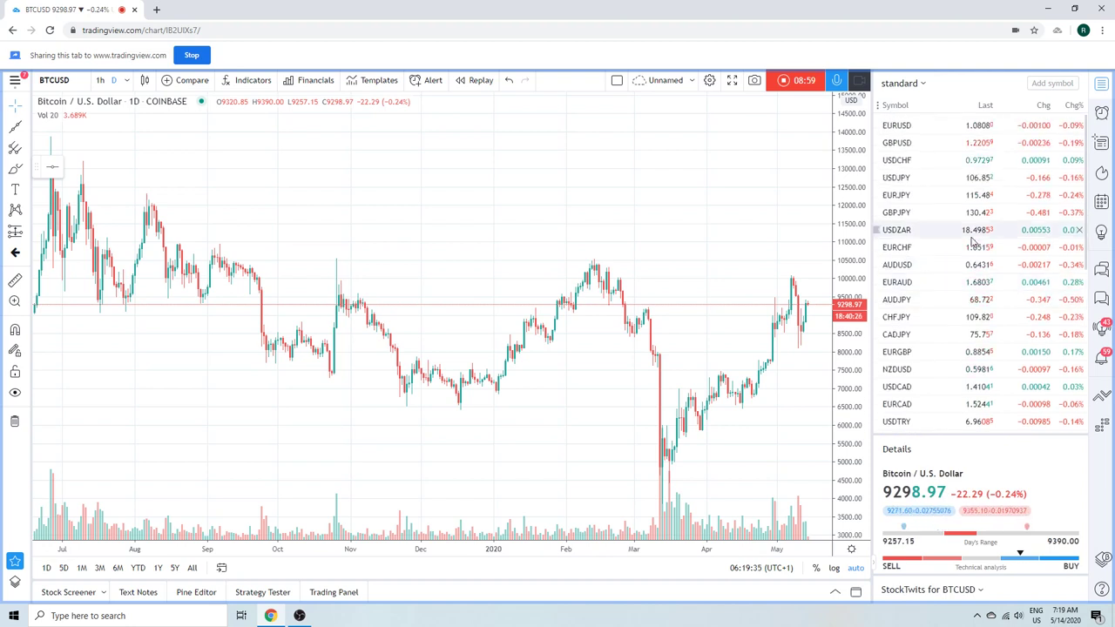
scroll(973, 243, down, 2)
scroll(973, 241, up, 2)
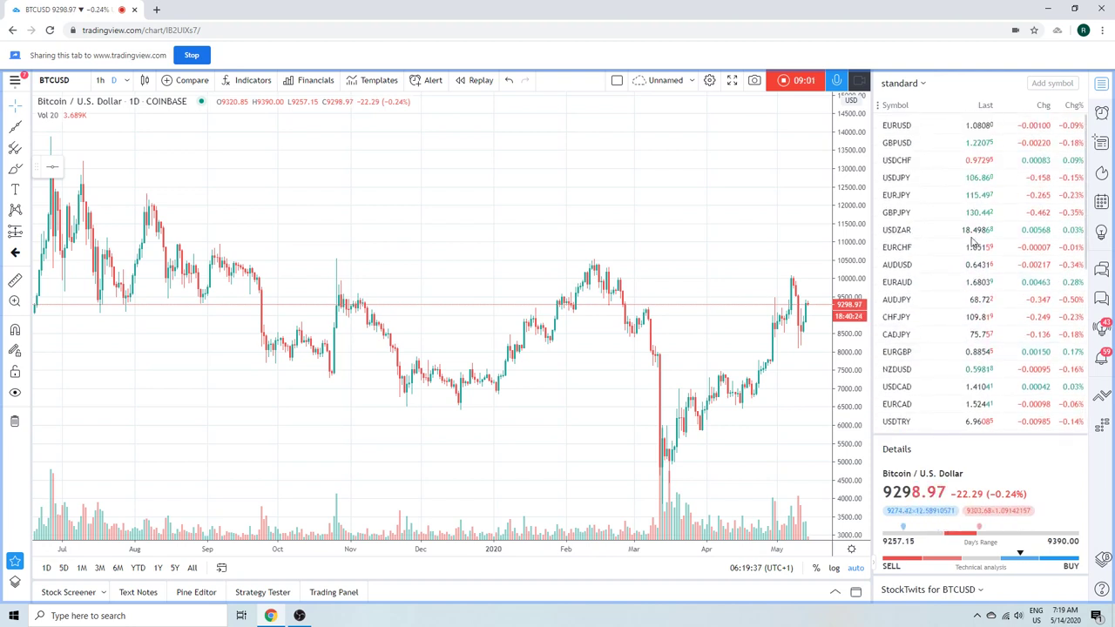